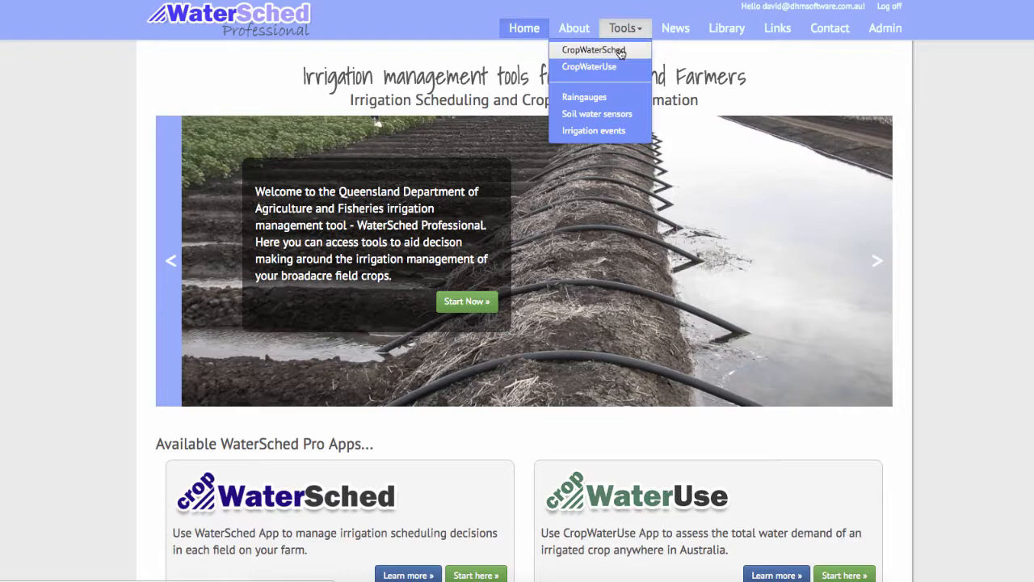
Step: Open the CropWaterSched tool and create a new analysis
click(619, 51)
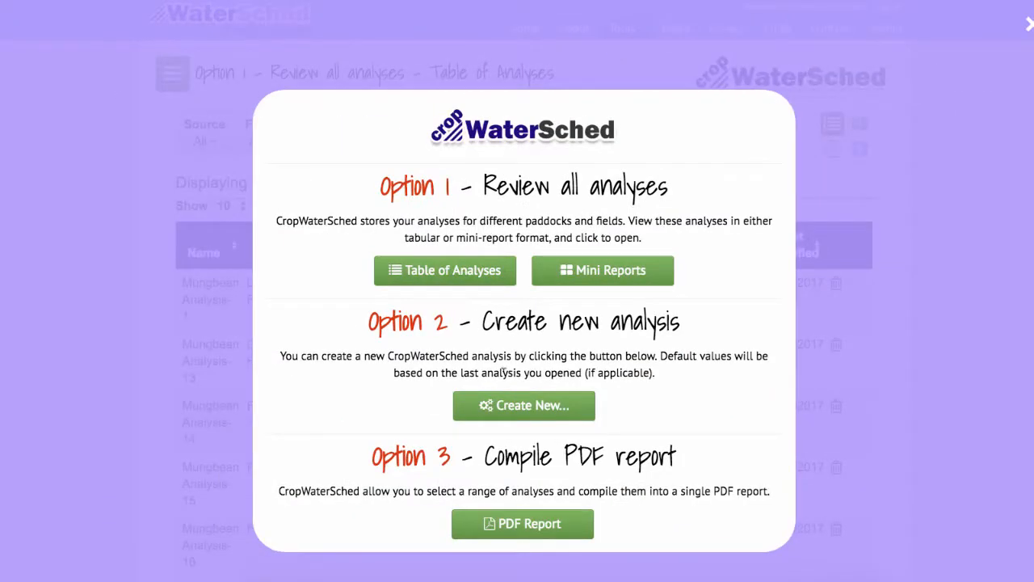
click(519, 406)
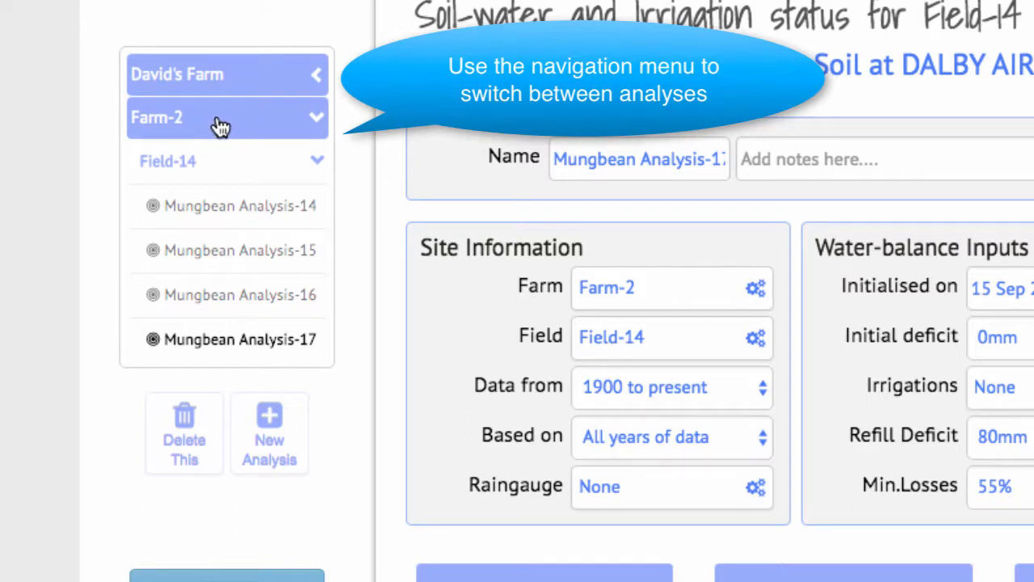
Step: Browse the existing analyses stored under the My Current Field and TEST fields of the first farm
click(279, 84)
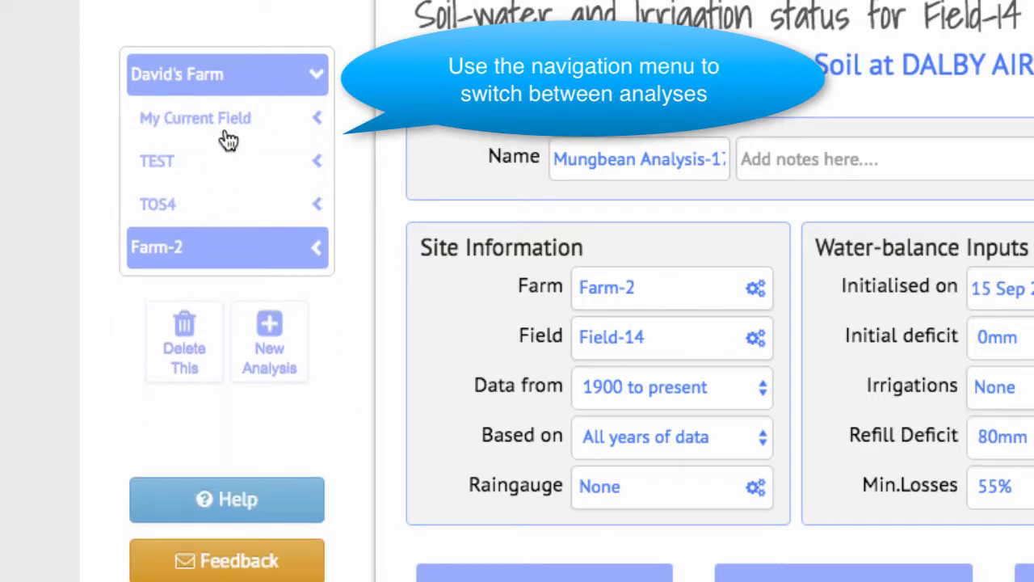
click(232, 123)
click(240, 204)
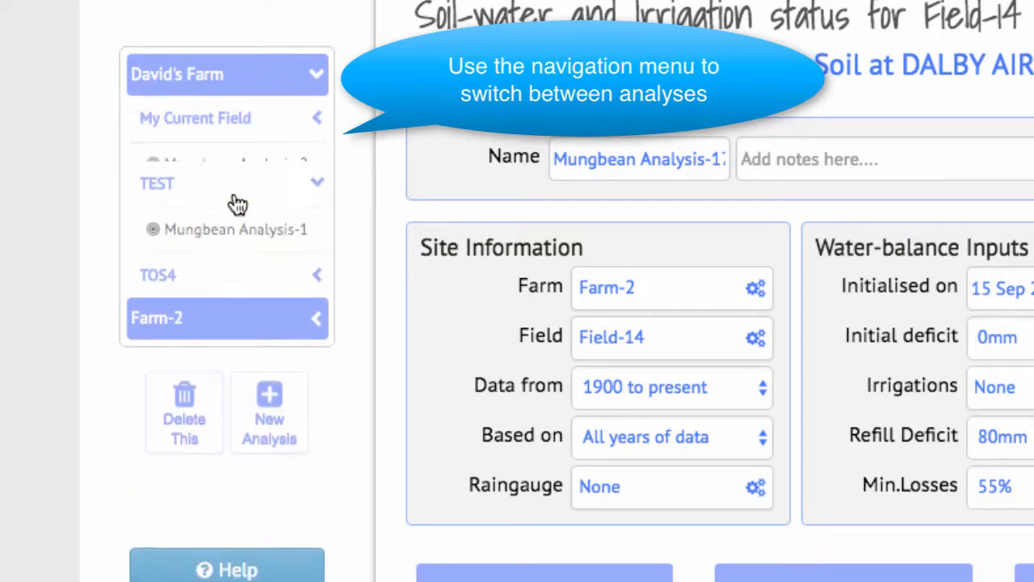
click(242, 123)
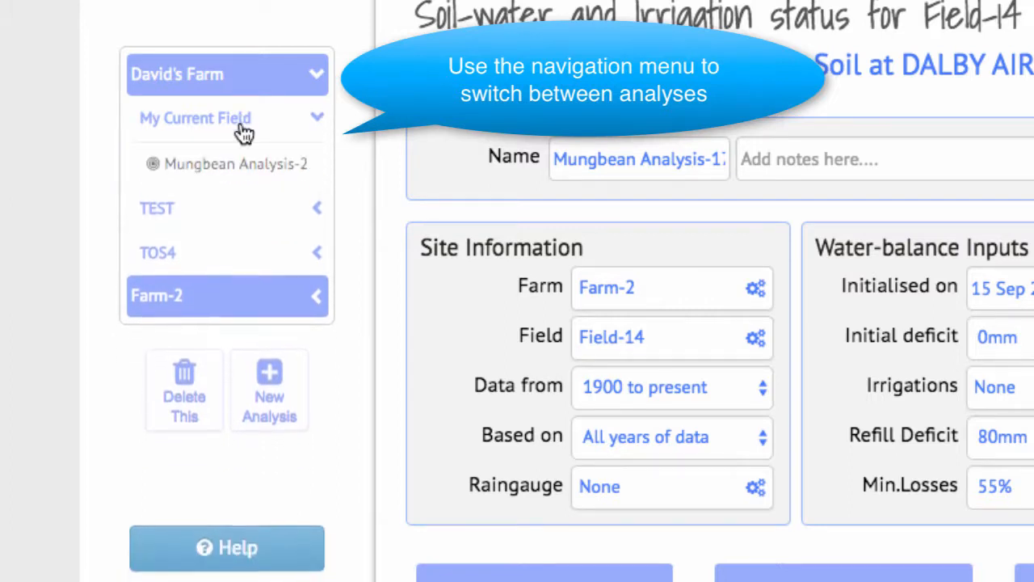
click(236, 210)
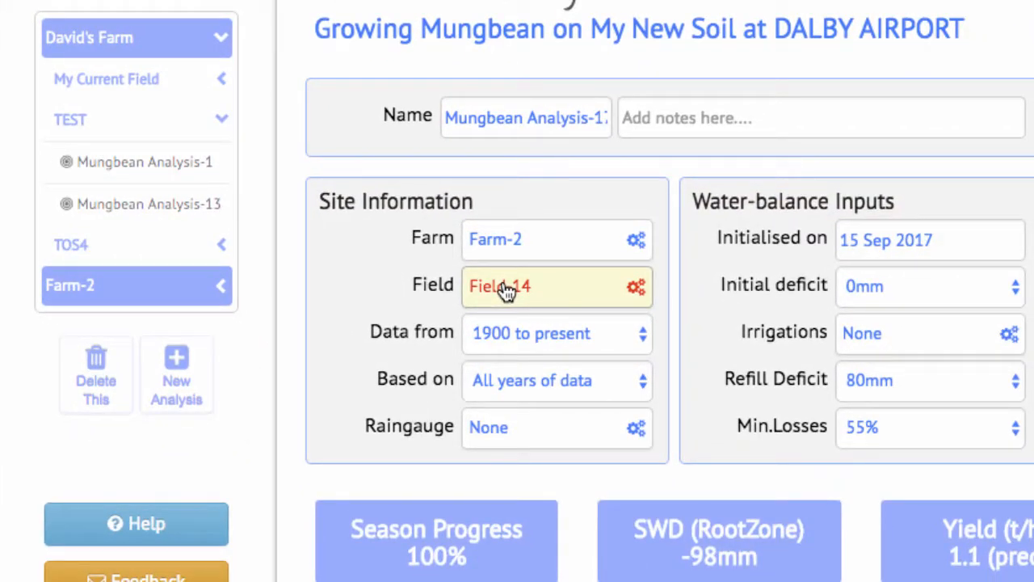
Step: Create a new farm from the analysis's farm options and enter the owner's farm name as its name
click(543, 251)
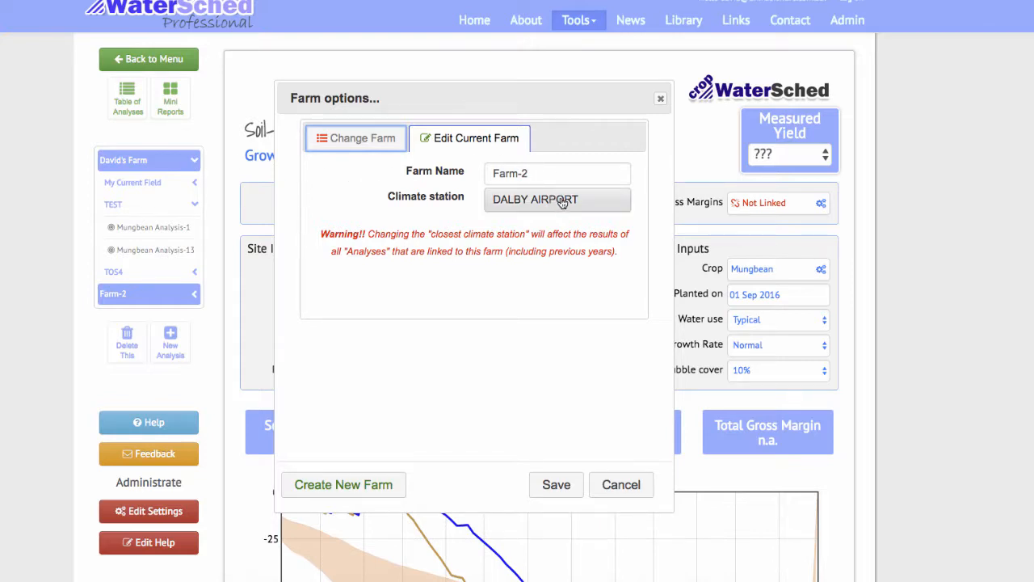
click(348, 486)
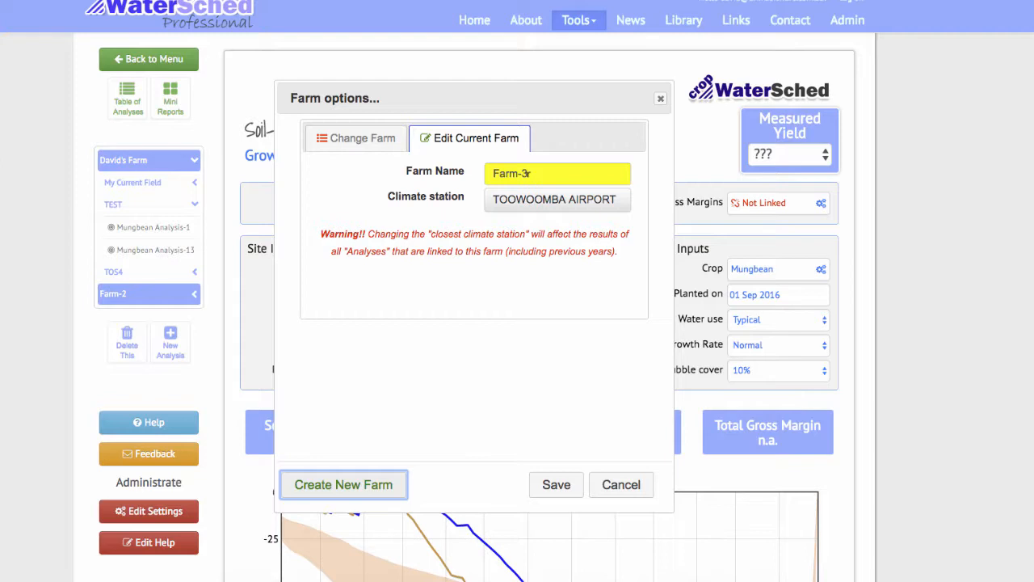
drag(527, 173, 489, 170)
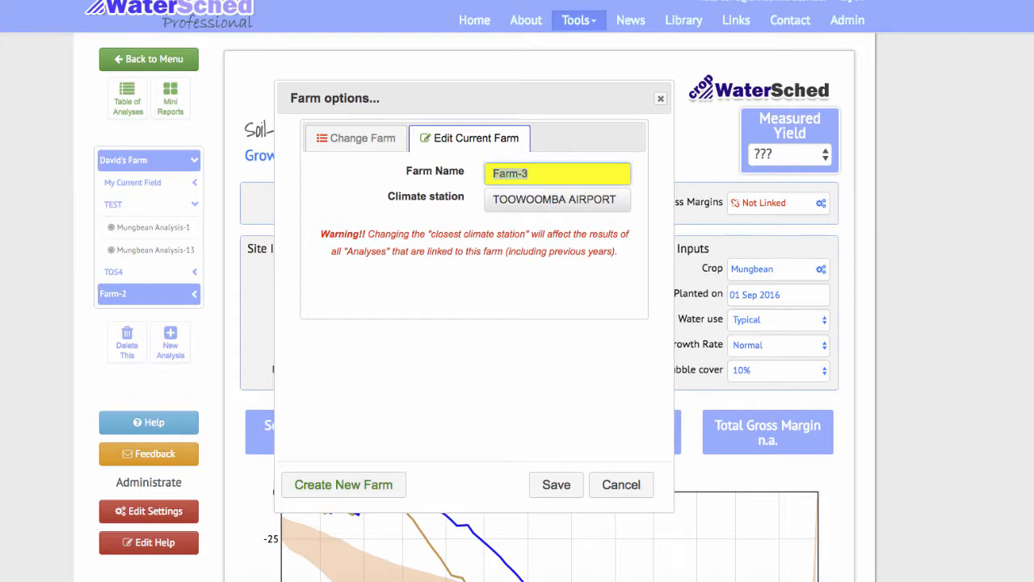
text(McClymont's Farm)
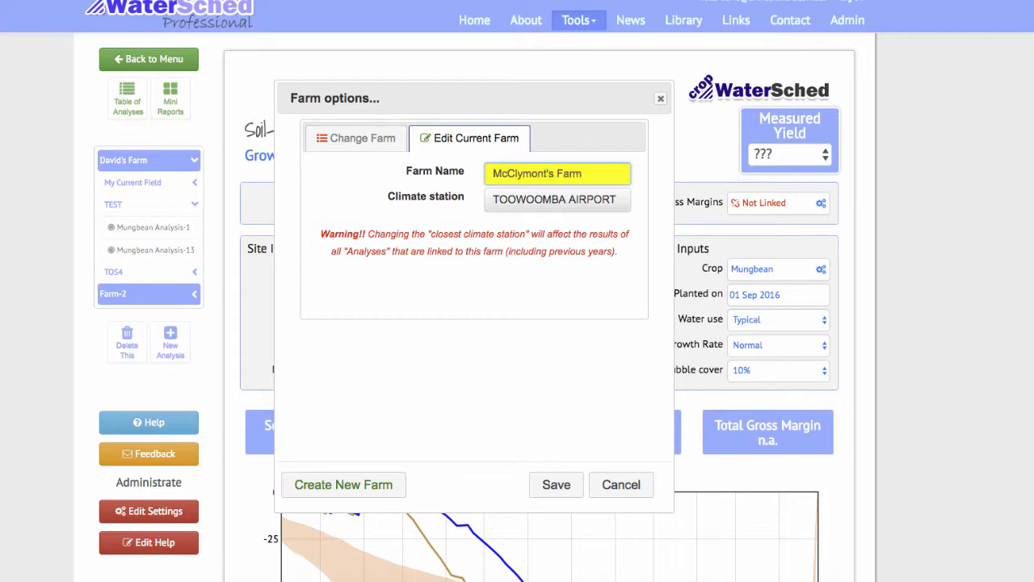
Step: Open the climate station choices for the new farm and review them on the map, in favourites and in the station list
click(561, 202)
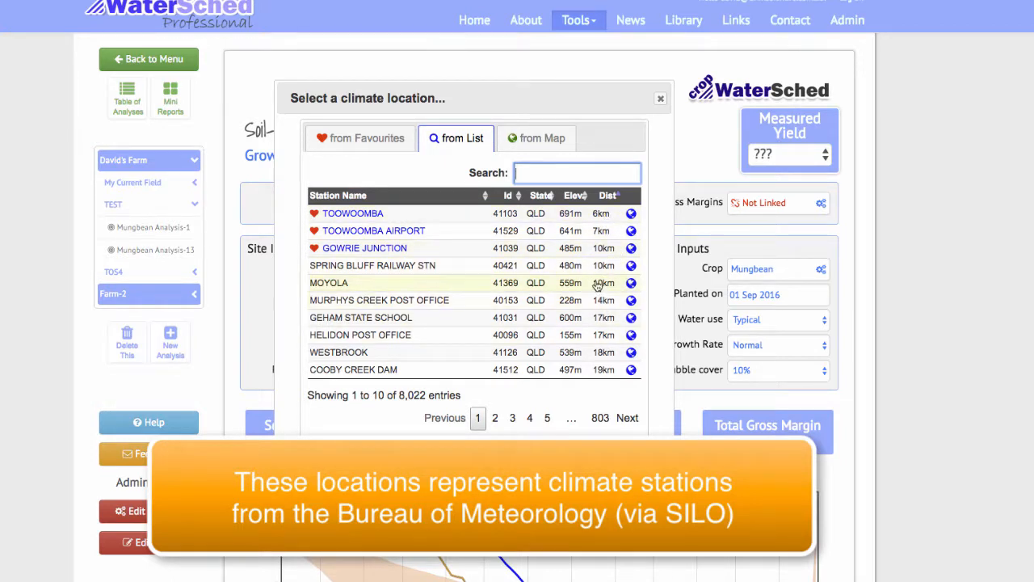
click(544, 135)
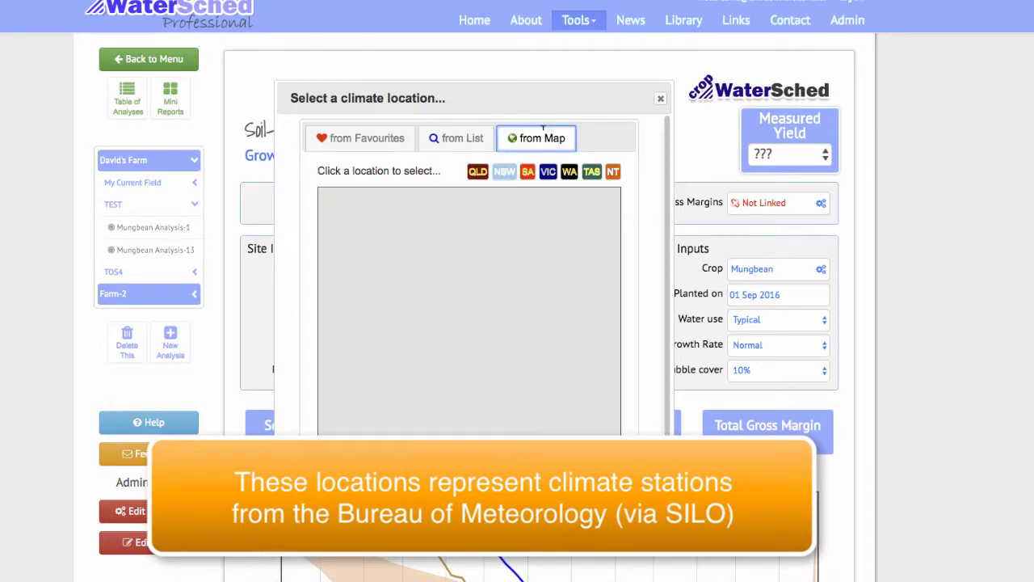
mouse_move(452, 330)
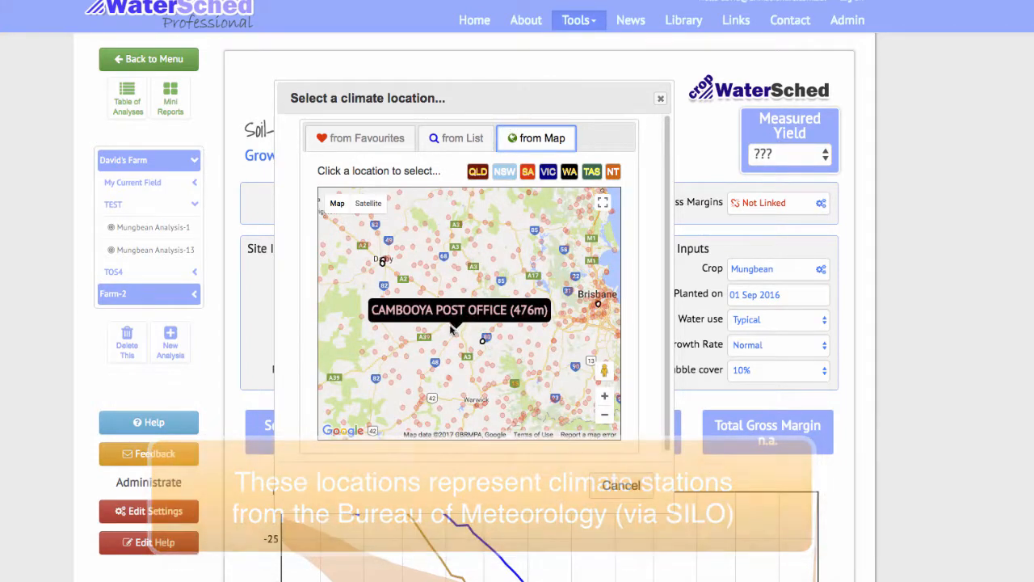
click(455, 138)
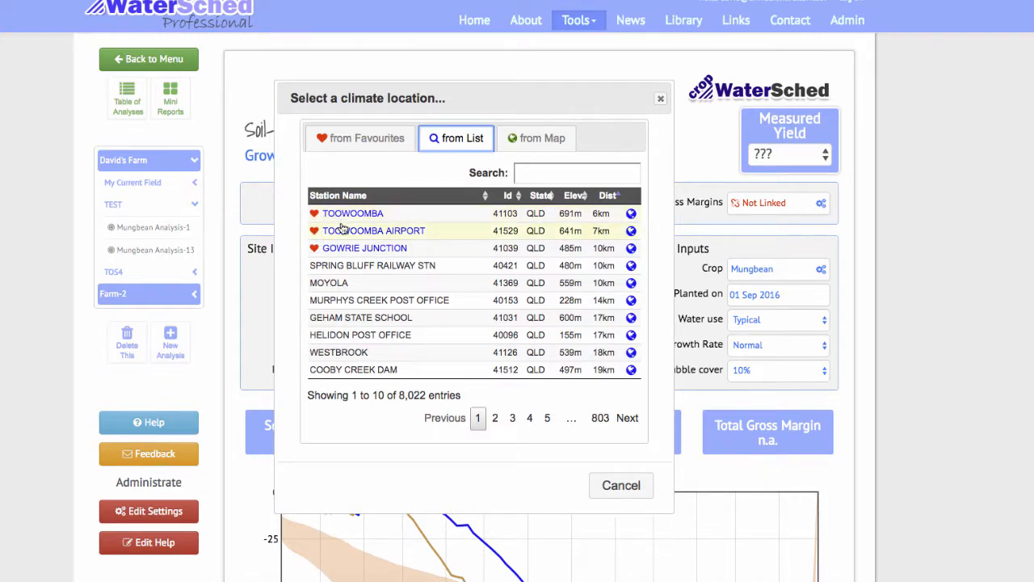
click(359, 137)
click(458, 139)
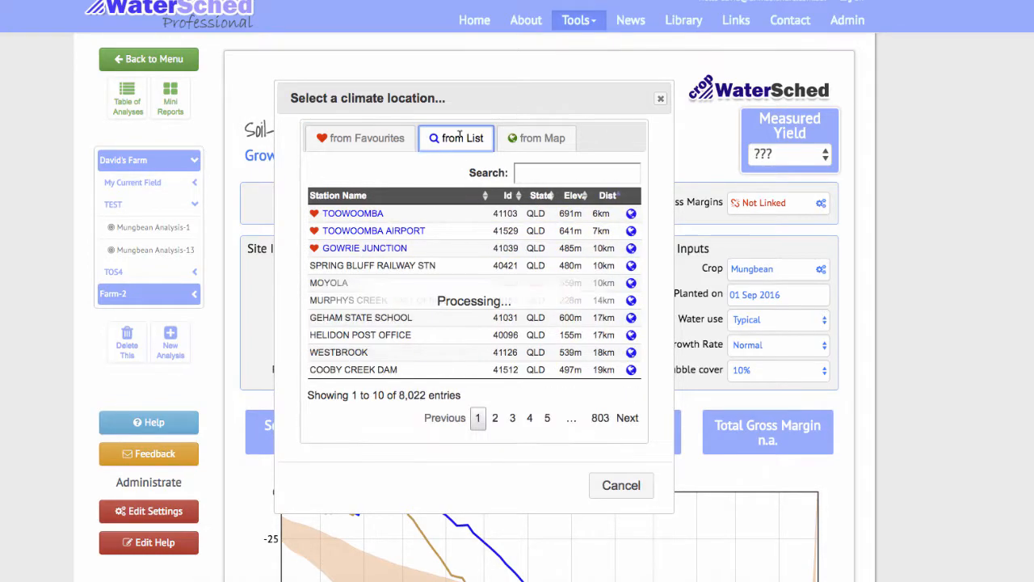
Step: Search the station list for Dalby, choose DALBY AIRPORT as the farm's climate station, and save the new farm
click(546, 172)
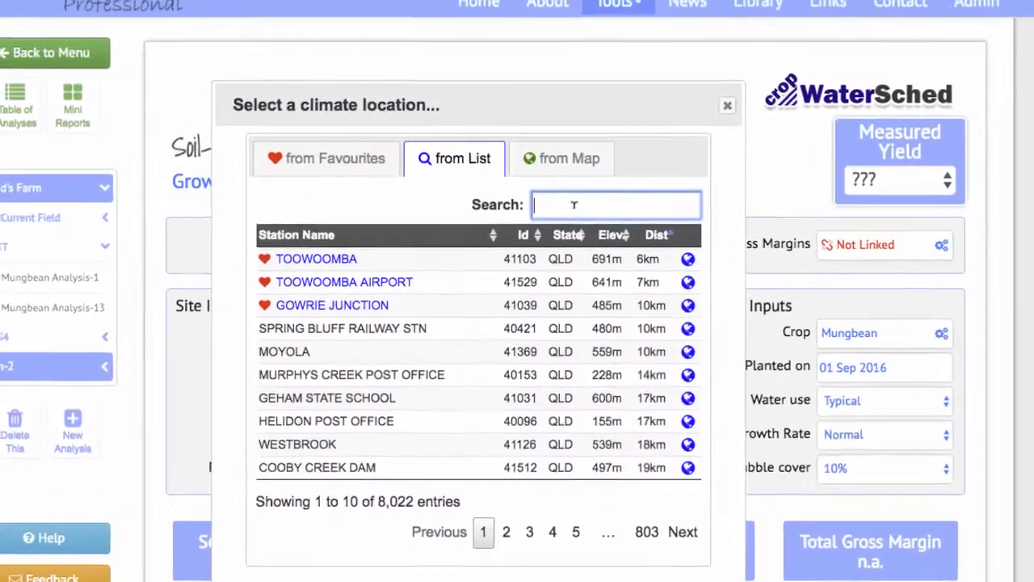
text(Dalby)
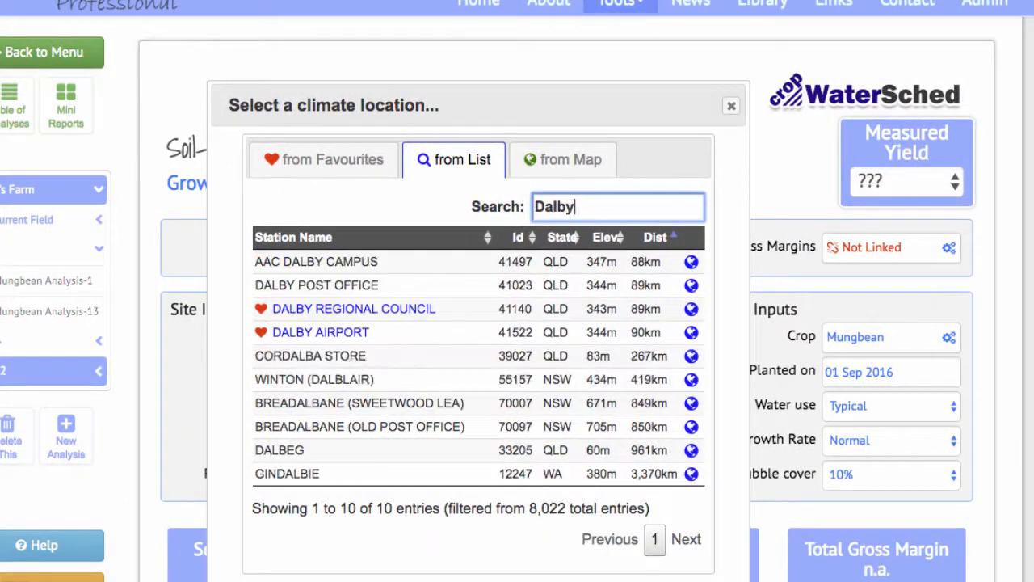
click(391, 335)
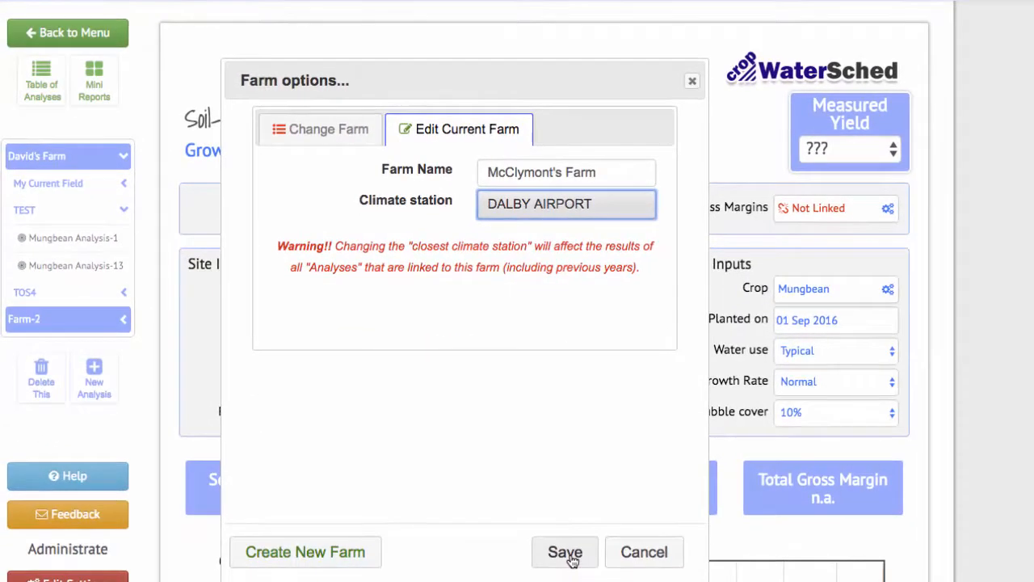
click(567, 554)
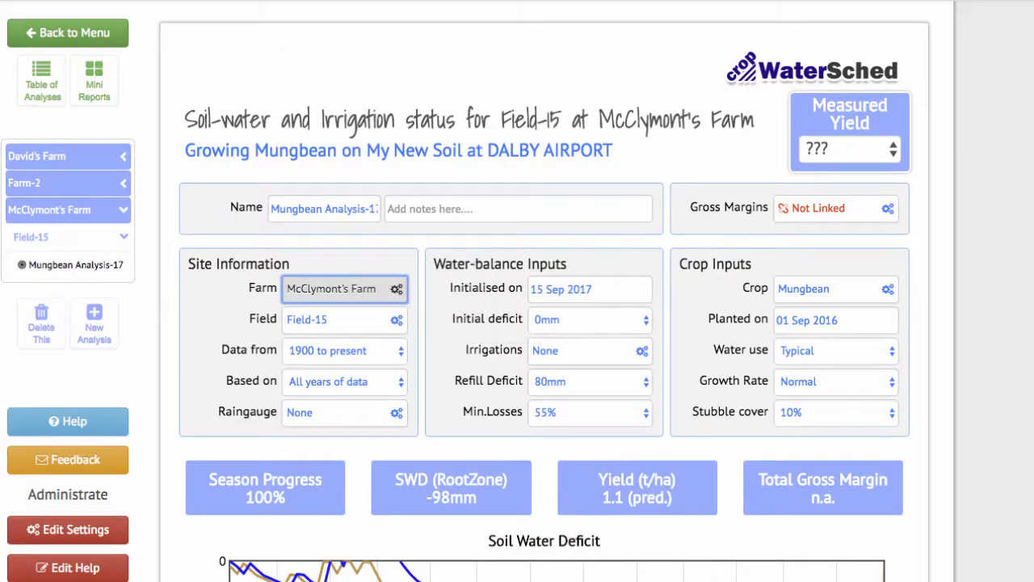
drag(597, 119, 750, 110)
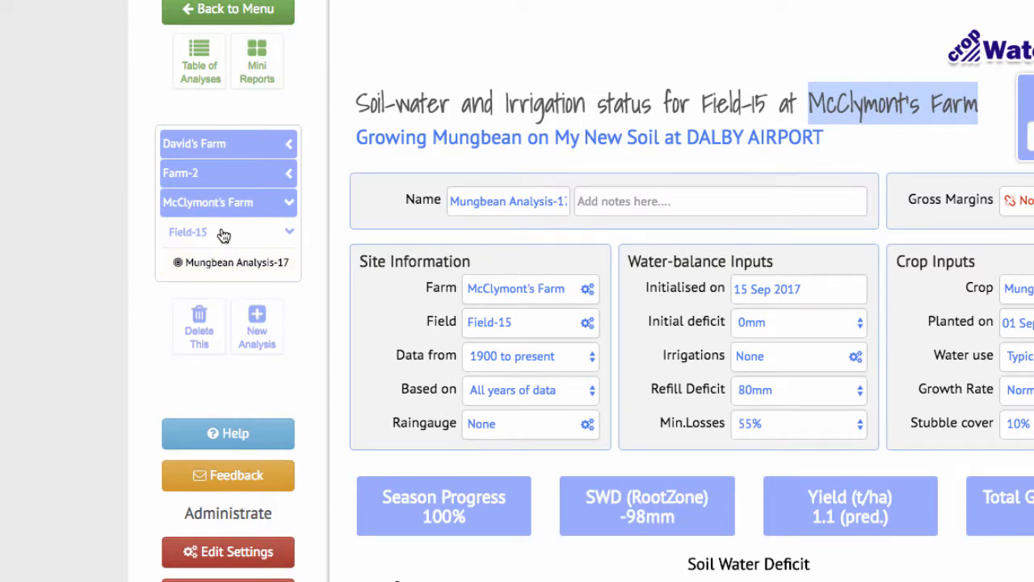
Step: Rename the farm's current field as Top paddock and set its size to 60 ha
click(527, 327)
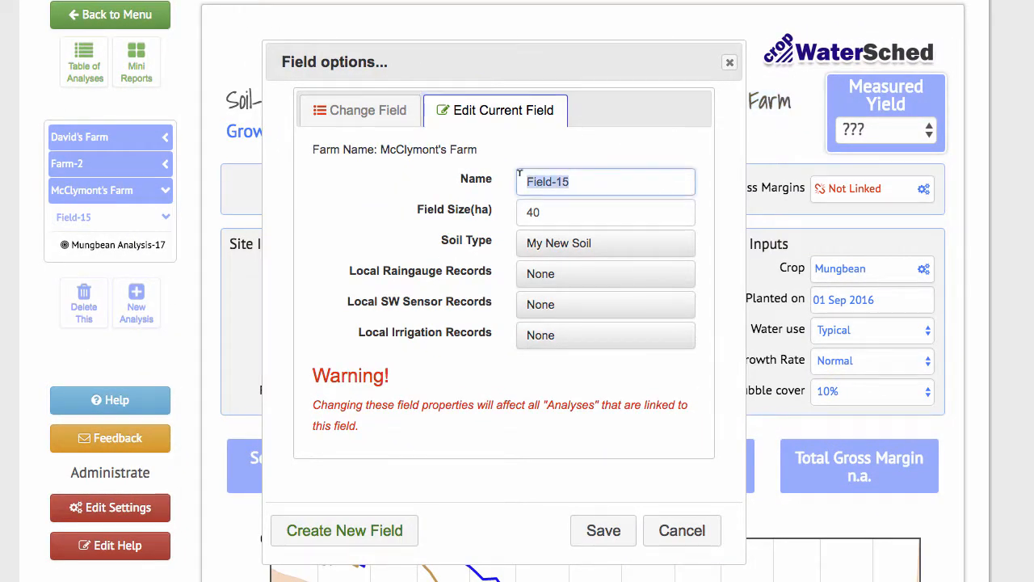
text(Top)
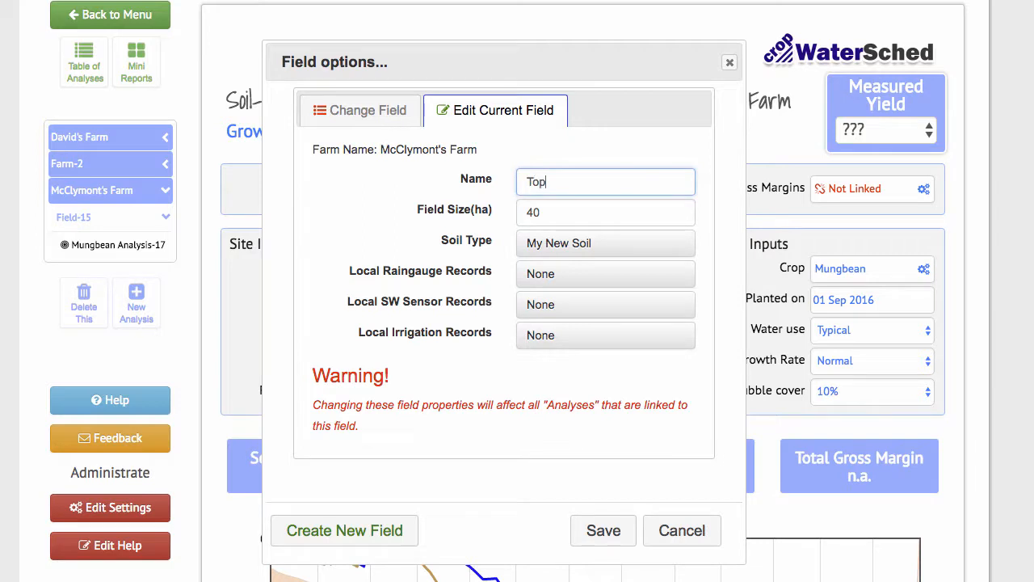
text( paddock)
key(Tab)
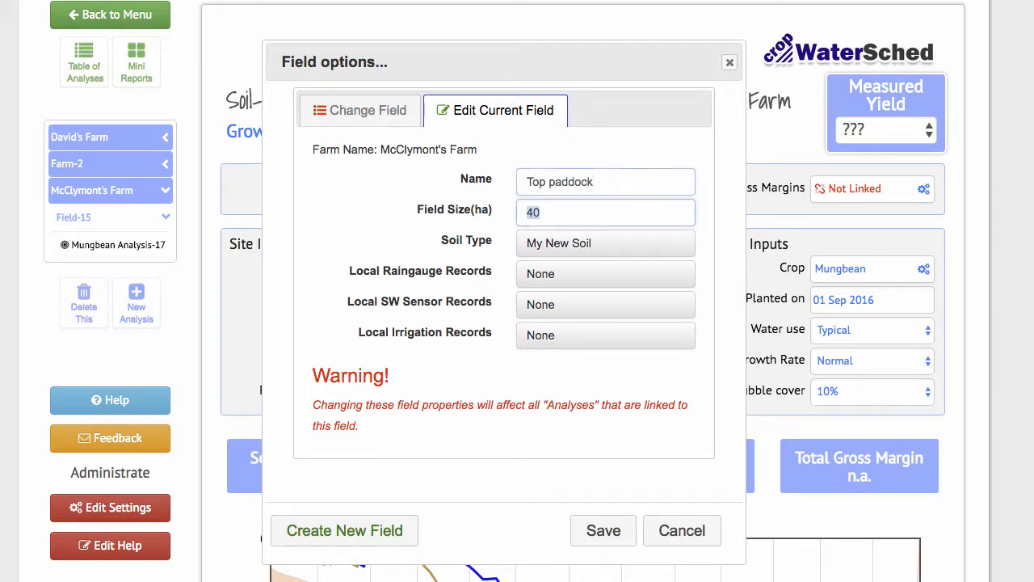
text(60)
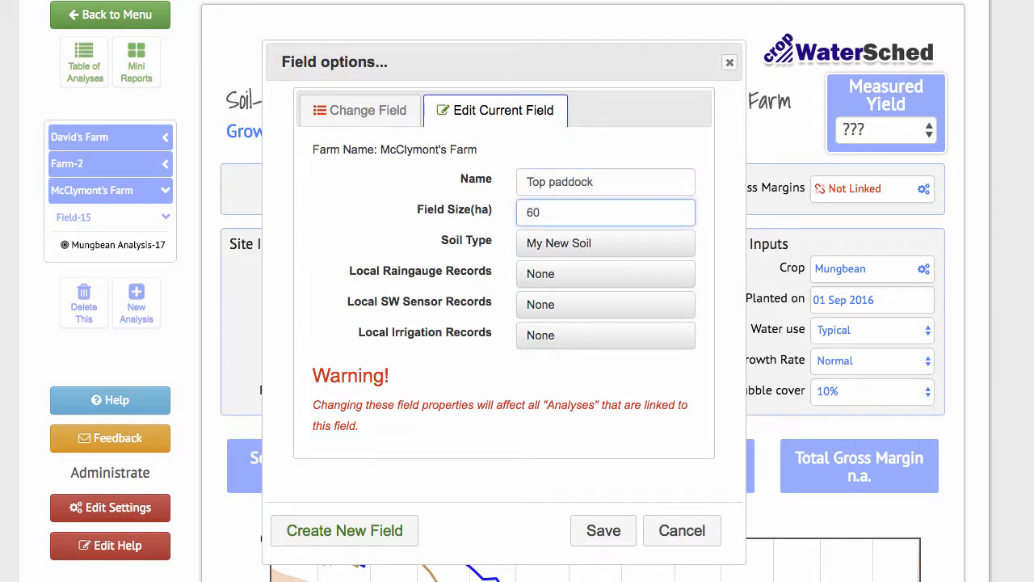
Step: Create a soil for the field from the Deep heavy clay PAWC 335 template, and save the soil and the field options
click(612, 247)
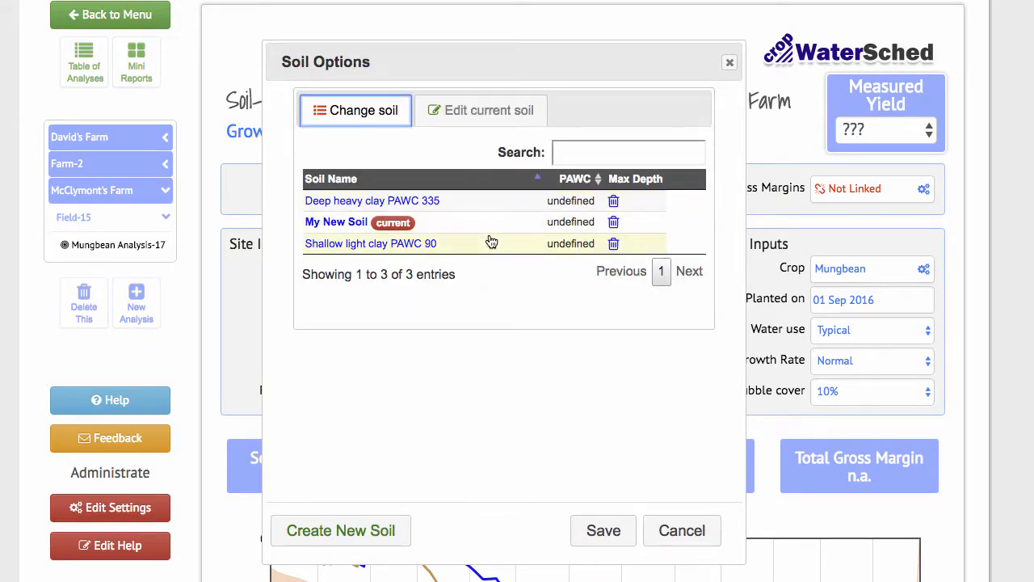
click(337, 533)
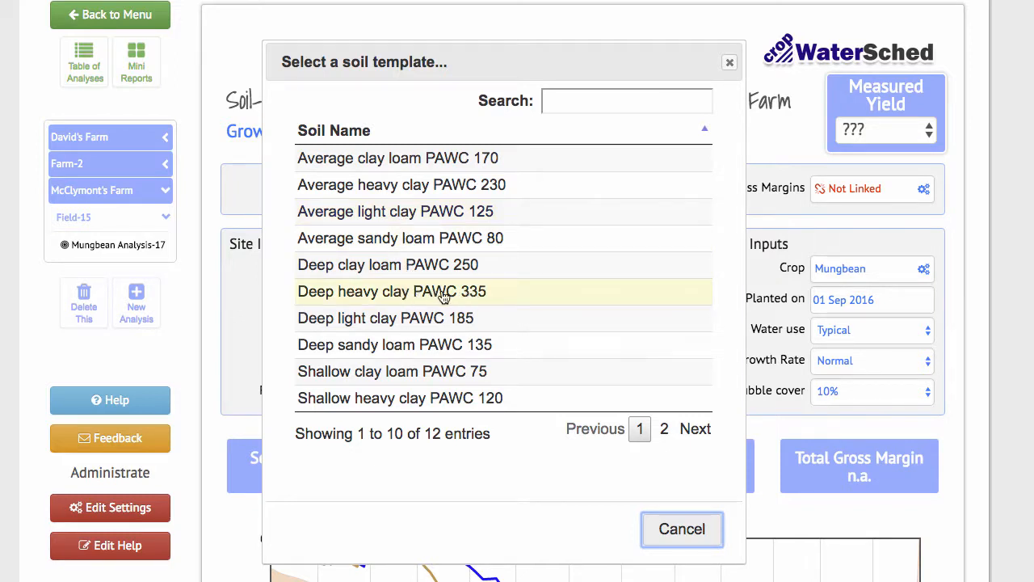
click(384, 295)
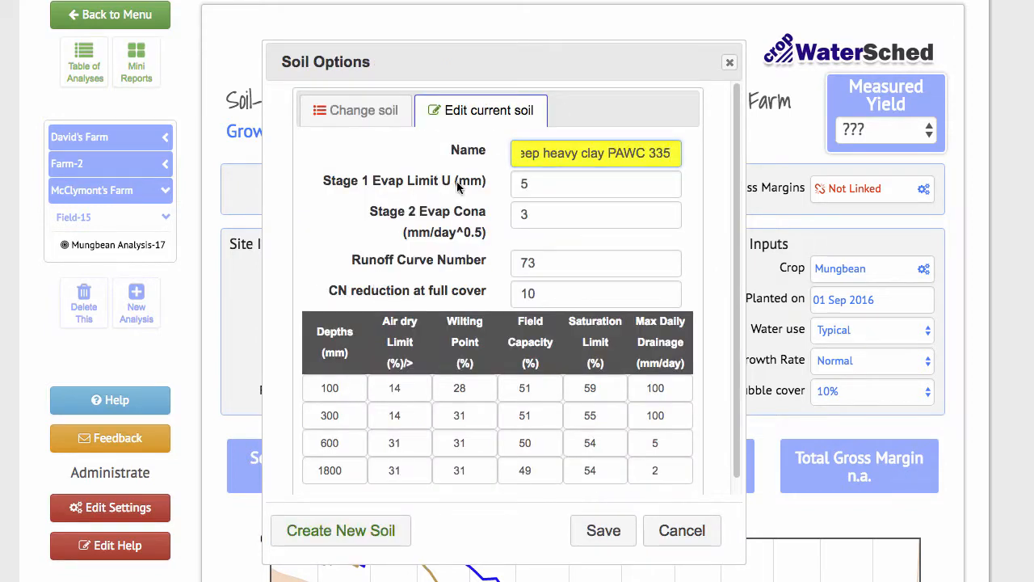
drag(669, 151, 643, 150)
drag(548, 150, 453, 155)
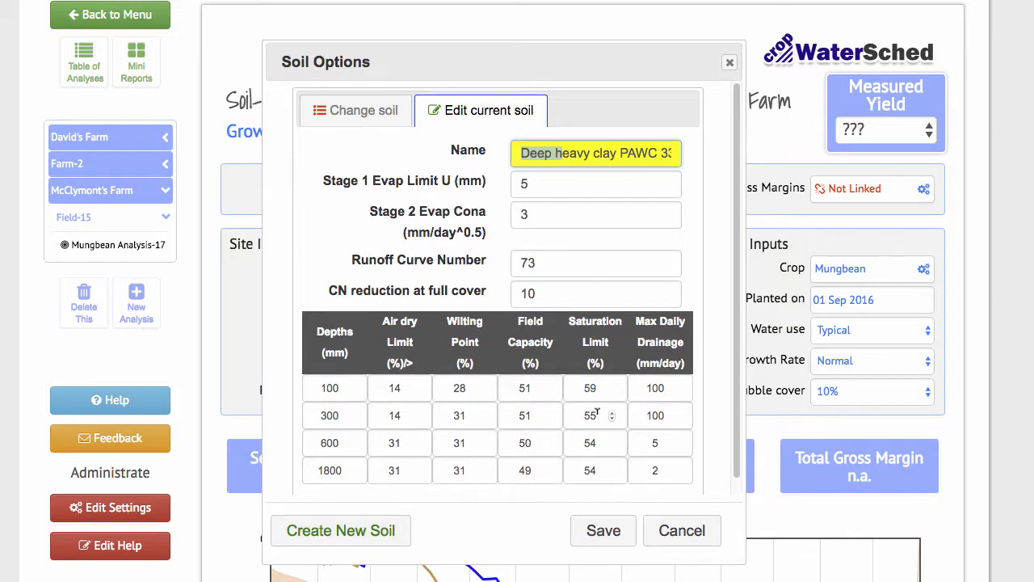
click(599, 532)
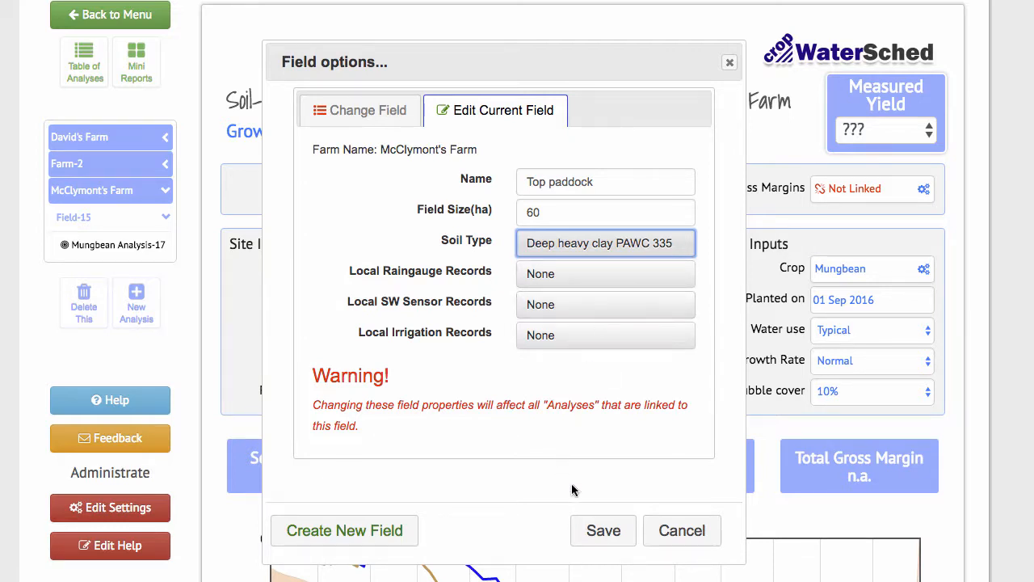
click(603, 530)
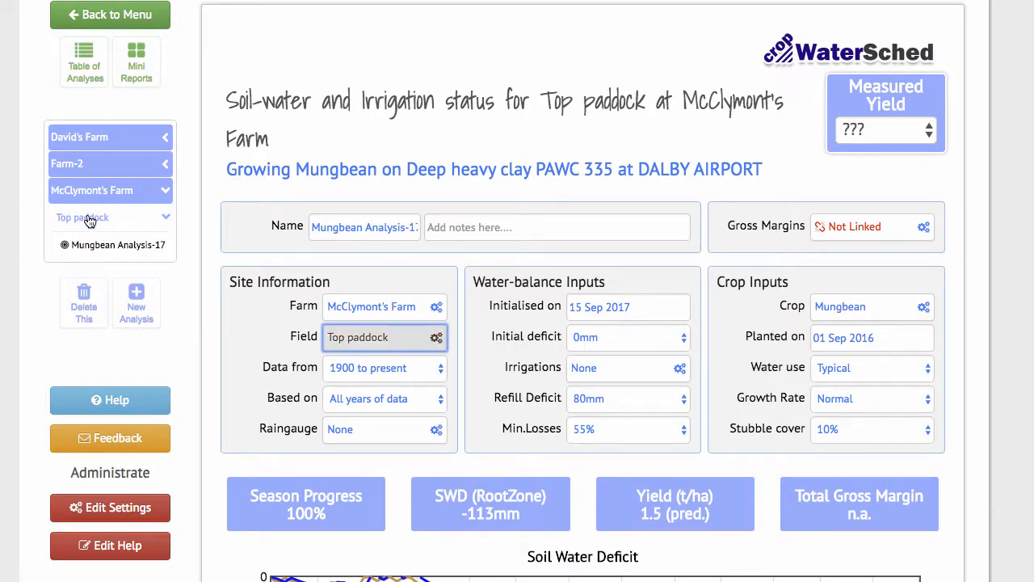
scroll(529, 492, down, 3)
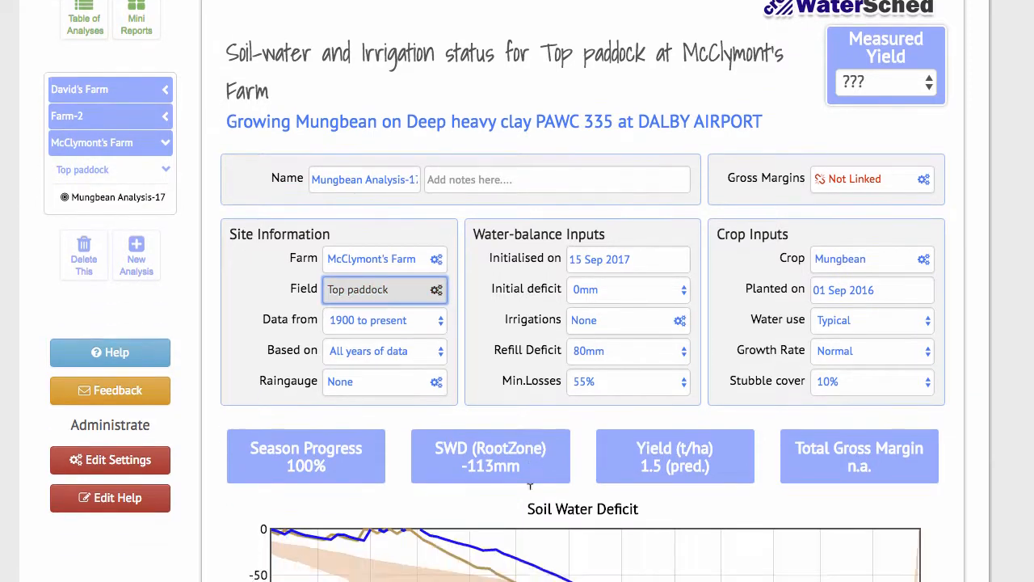